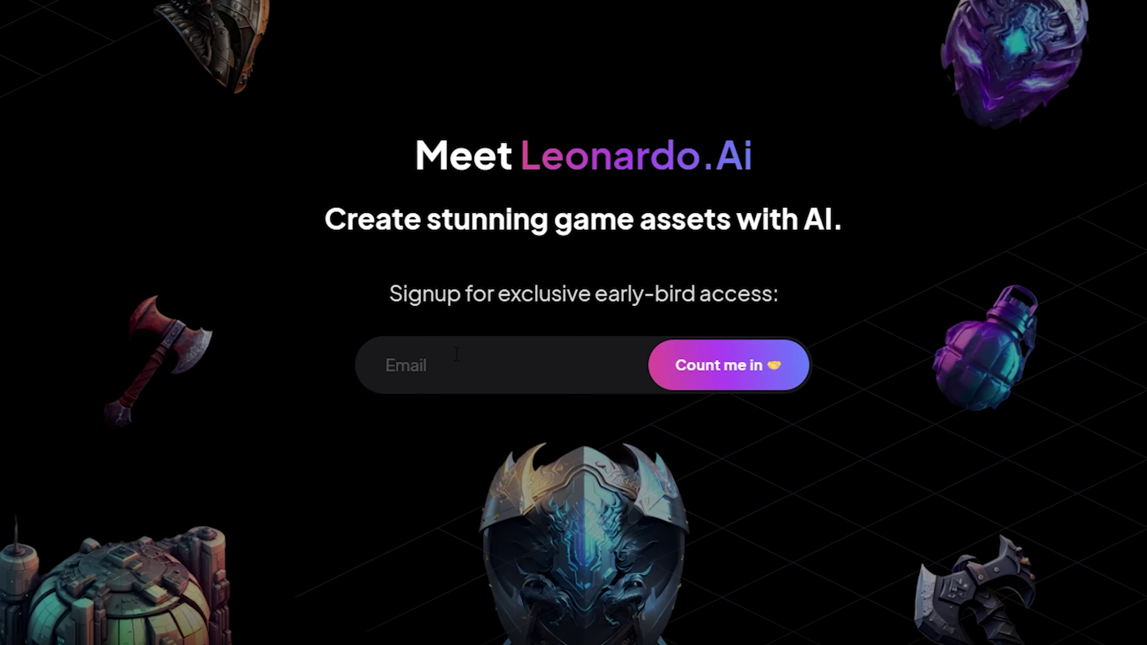
Sign up for early access with the saved email address, then launch the app as whitelisted
{"action": "left_click", "coordinate": [497, 372]}
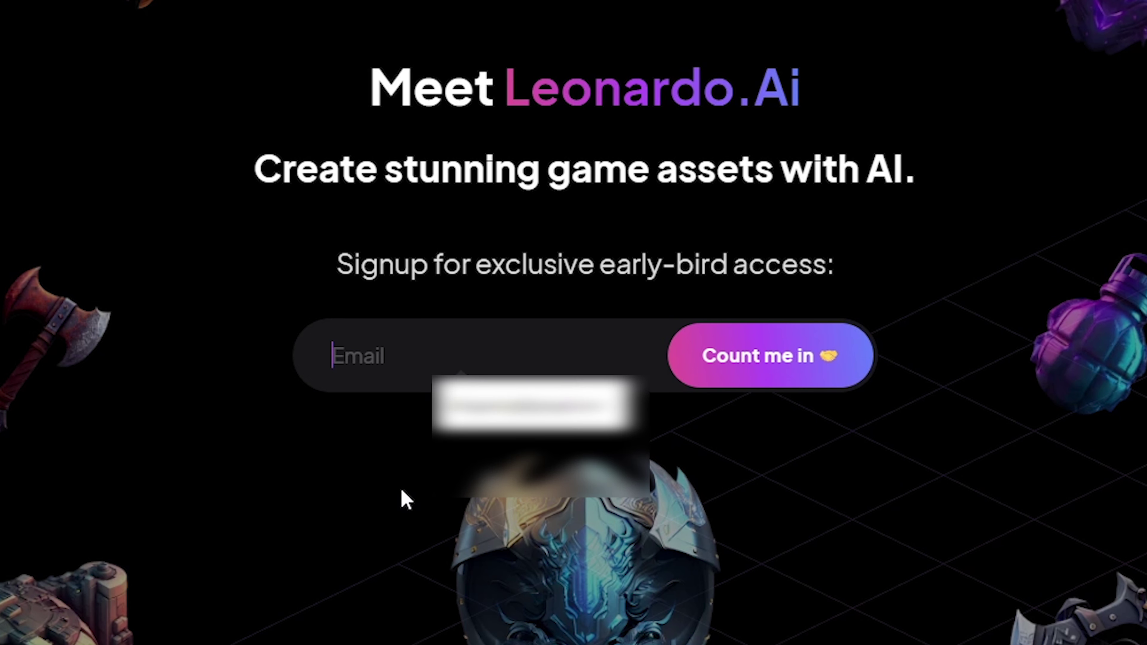
{"action": "key", "text": "Down"}
{"action": "key", "text": "Return"}
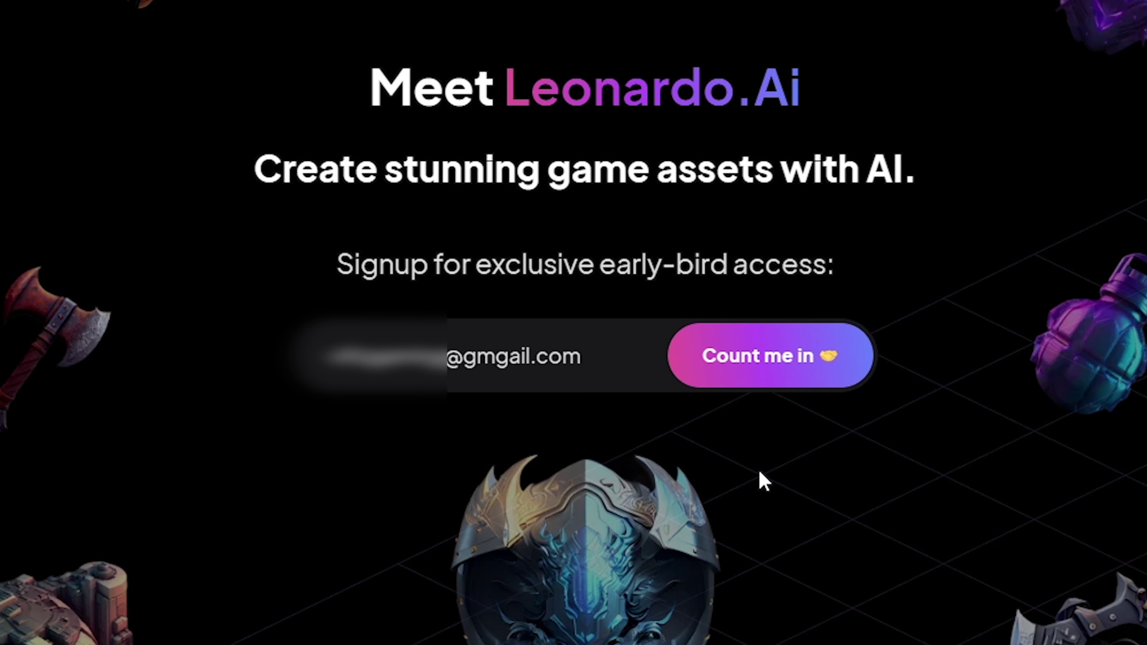
{"action": "left_click", "coordinate": [770, 361]}
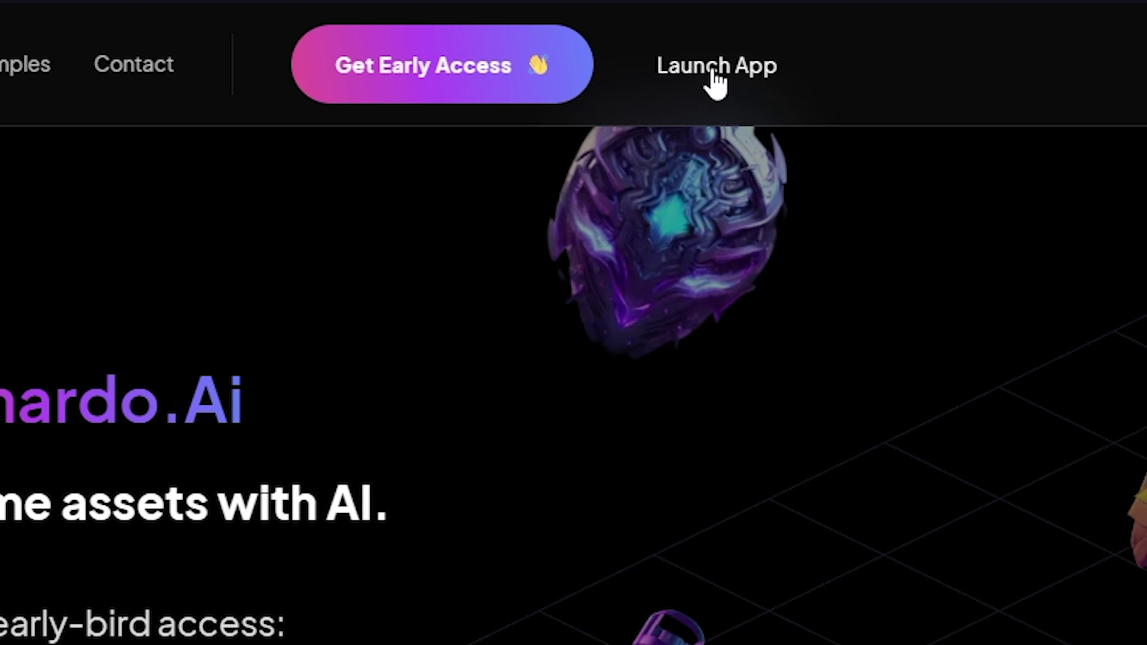
{"action": "left_click", "coordinate": [714, 75]}
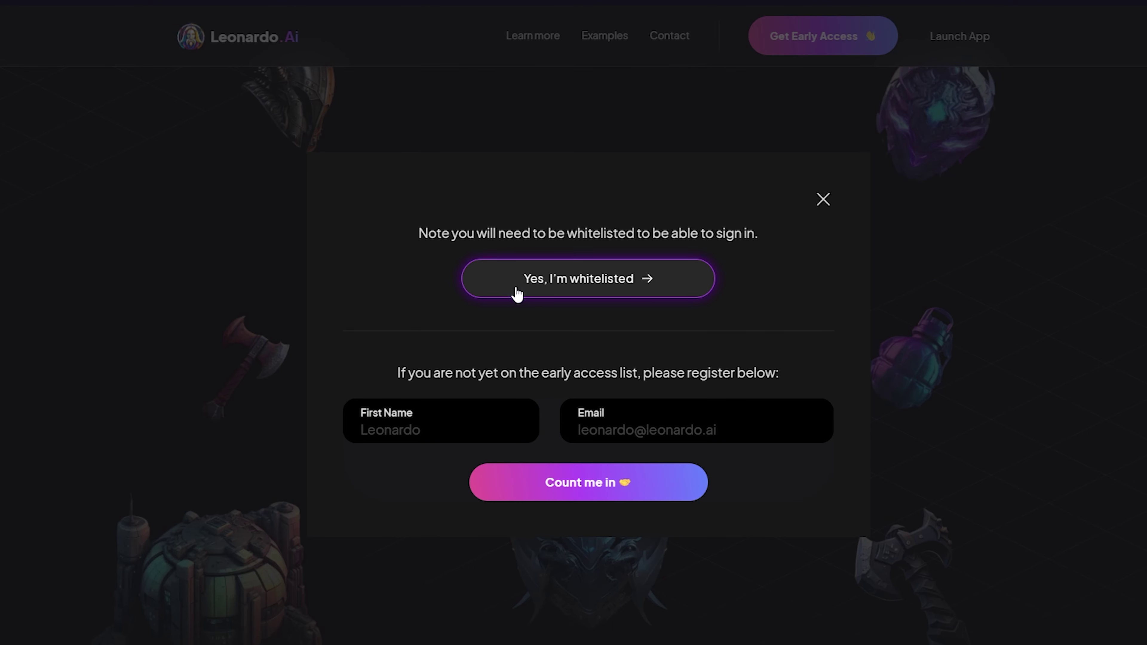
{"action": "left_click", "coordinate": [520, 294]}
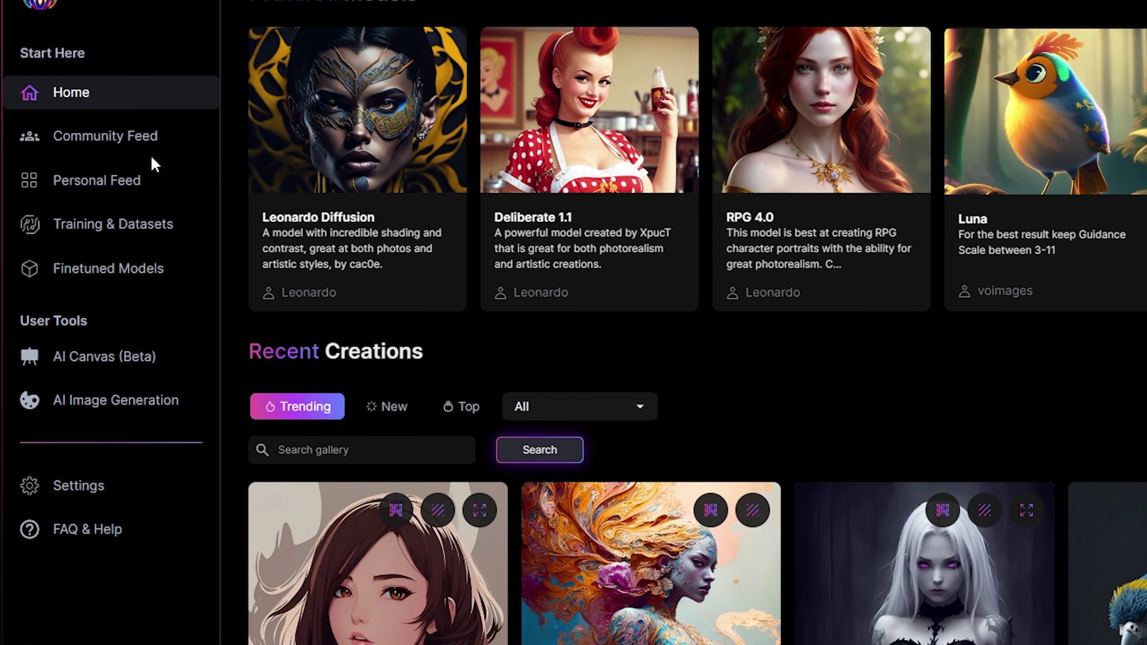
Open the purple-eye Community Feed image full-size in a new tab, fit it, then close that tab
{"action": "left_click", "coordinate": [116, 136]}
{"action": "scroll", "coordinate": [424, 295], "scroll_direction": "down", "scroll_amount": 12}
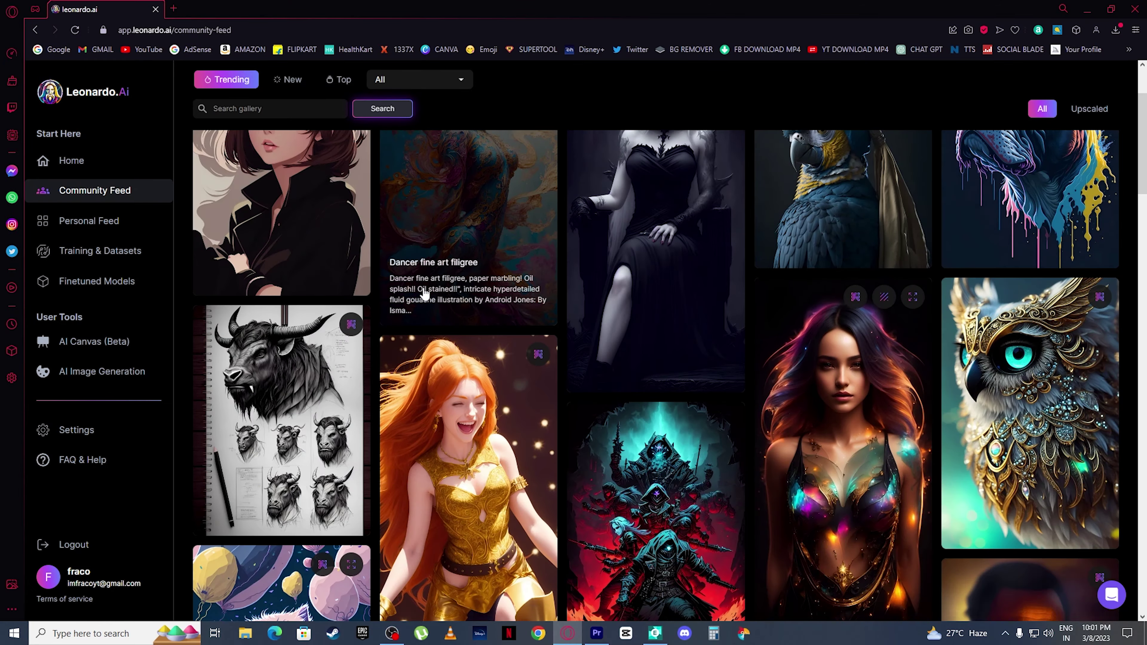
{"action": "scroll", "coordinate": [424, 294], "scroll_direction": "down", "scroll_amount": 3}
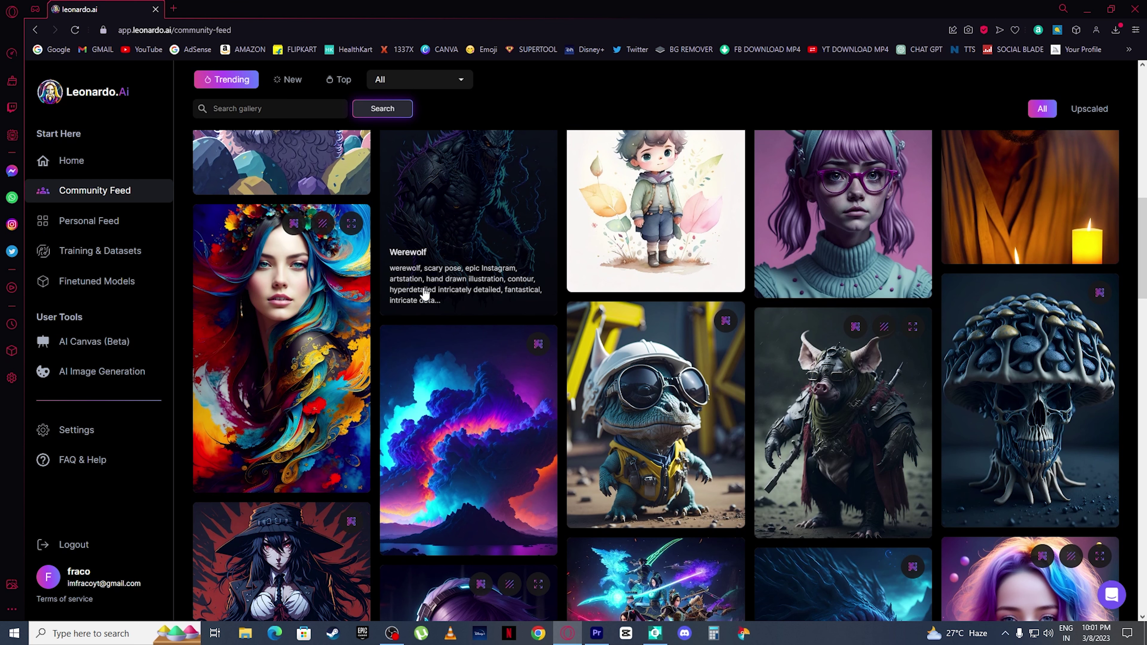
{"action": "scroll", "coordinate": [424, 294], "scroll_direction": "down", "scroll_amount": 8}
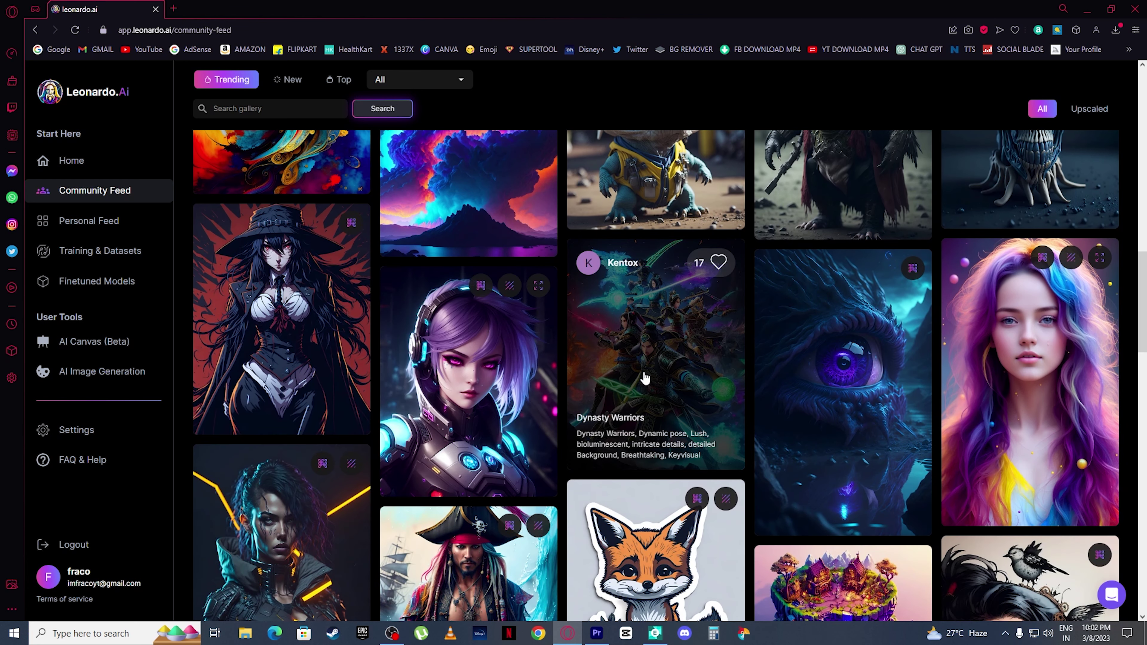
{"action": "left_click", "coordinate": [842, 346]}
{"action": "left_click", "coordinate": [455, 538]}
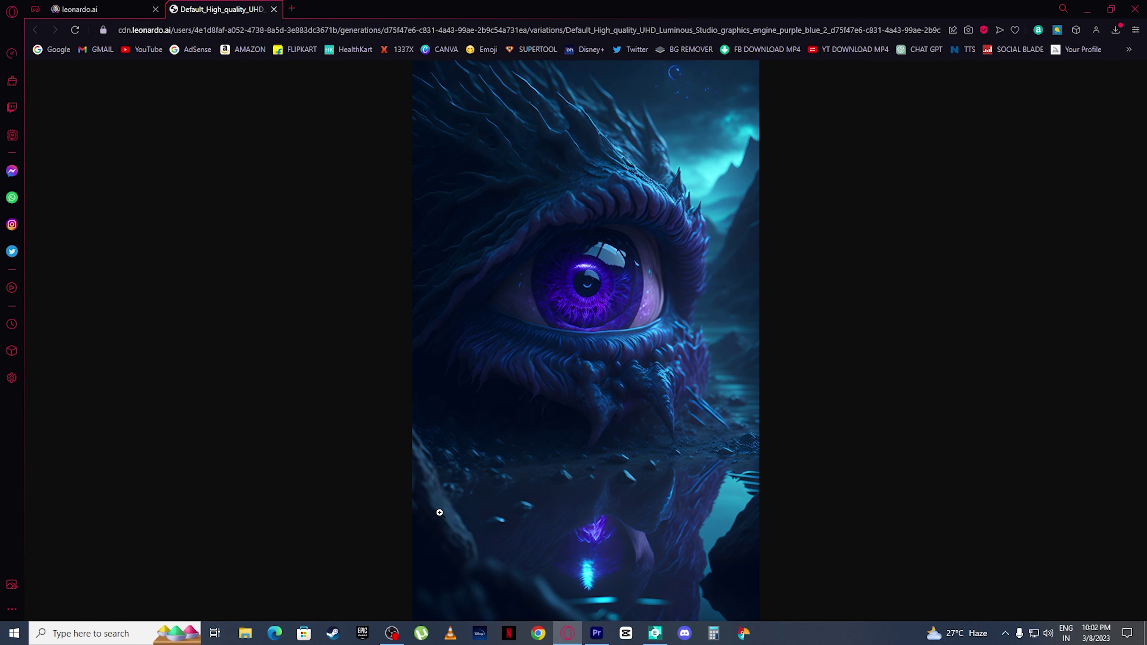
{"action": "left_click", "coordinate": [576, 322]}
{"action": "key", "text": "ctrl+w"}
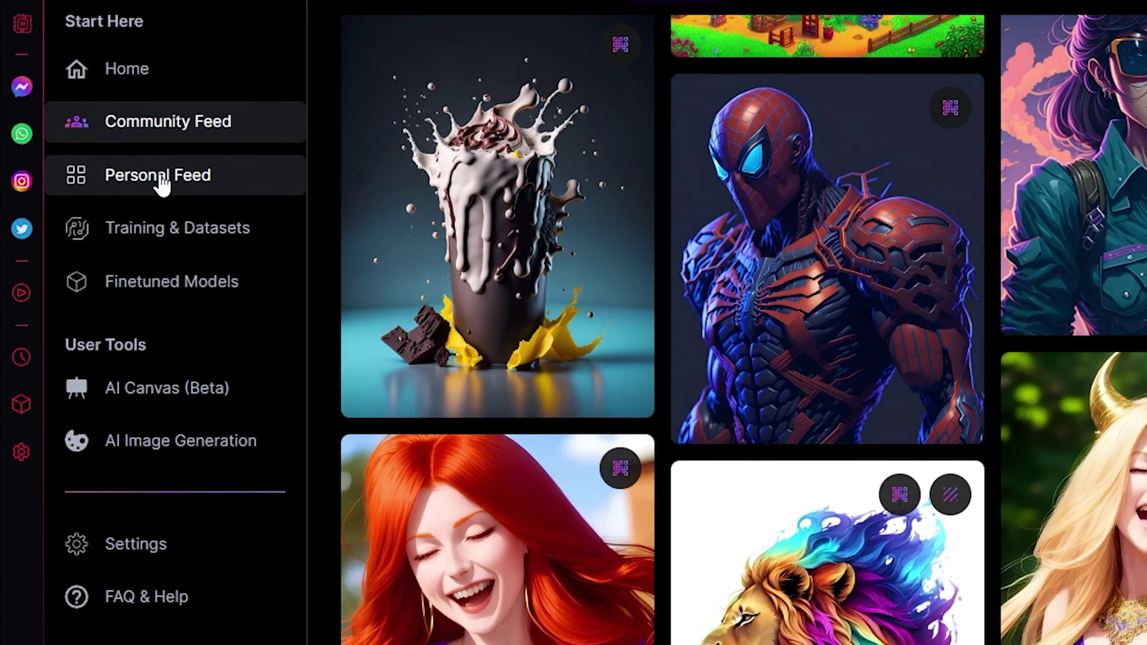
Scroll through the Personal Feed of your own generated images
{"action": "left_click", "coordinate": [163, 181]}
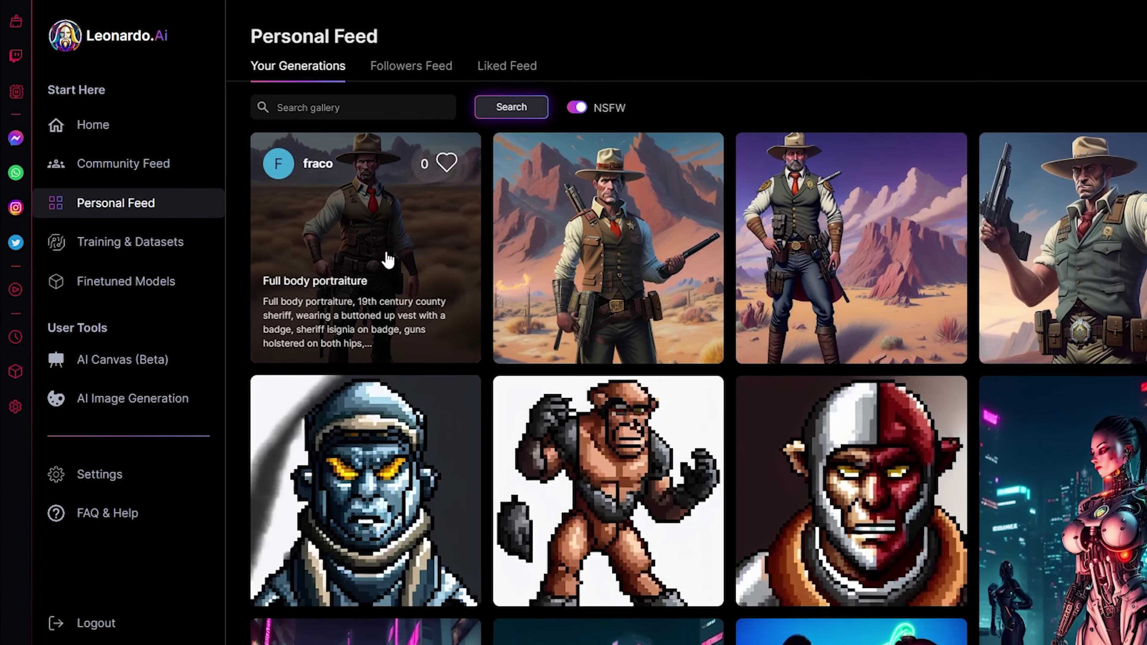
{"action": "scroll", "coordinate": [369, 243], "scroll_direction": "down", "scroll_amount": 5}
{"action": "scroll", "coordinate": [368, 242], "scroll_direction": "up", "scroll_amount": 5}
{"action": "scroll", "coordinate": [369, 243], "scroll_direction": "down", "scroll_amount": 8}
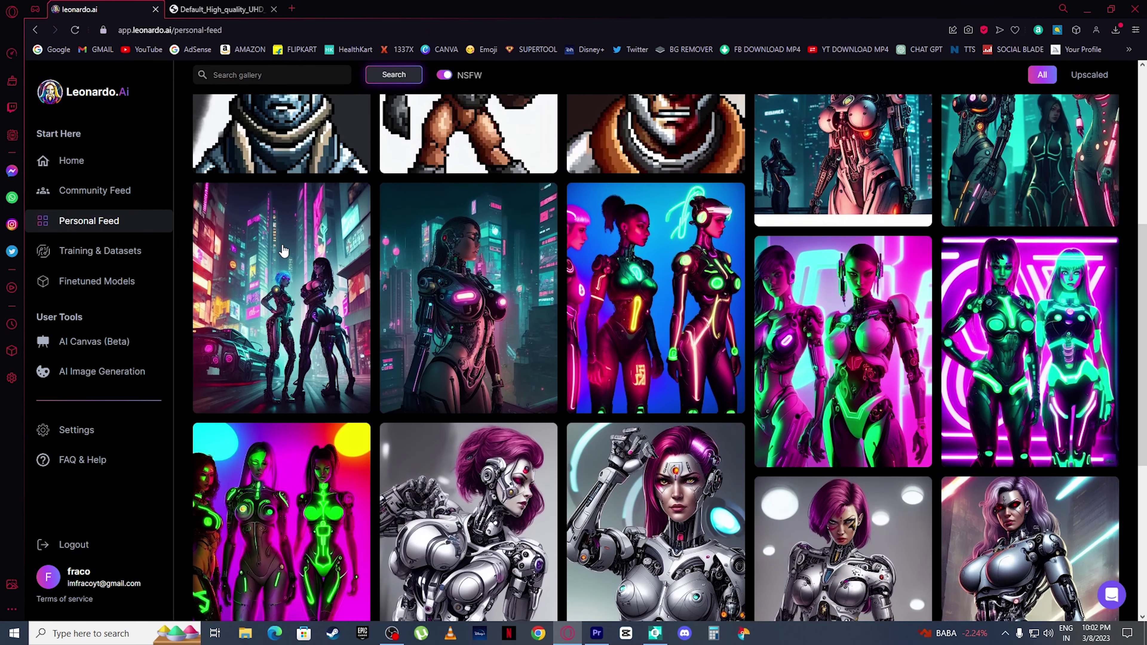
{"action": "scroll", "coordinate": [283, 251], "scroll_direction": "down", "scroll_amount": 4}
{"action": "scroll", "coordinate": [283, 251], "scroll_direction": "up", "scroll_amount": 12}
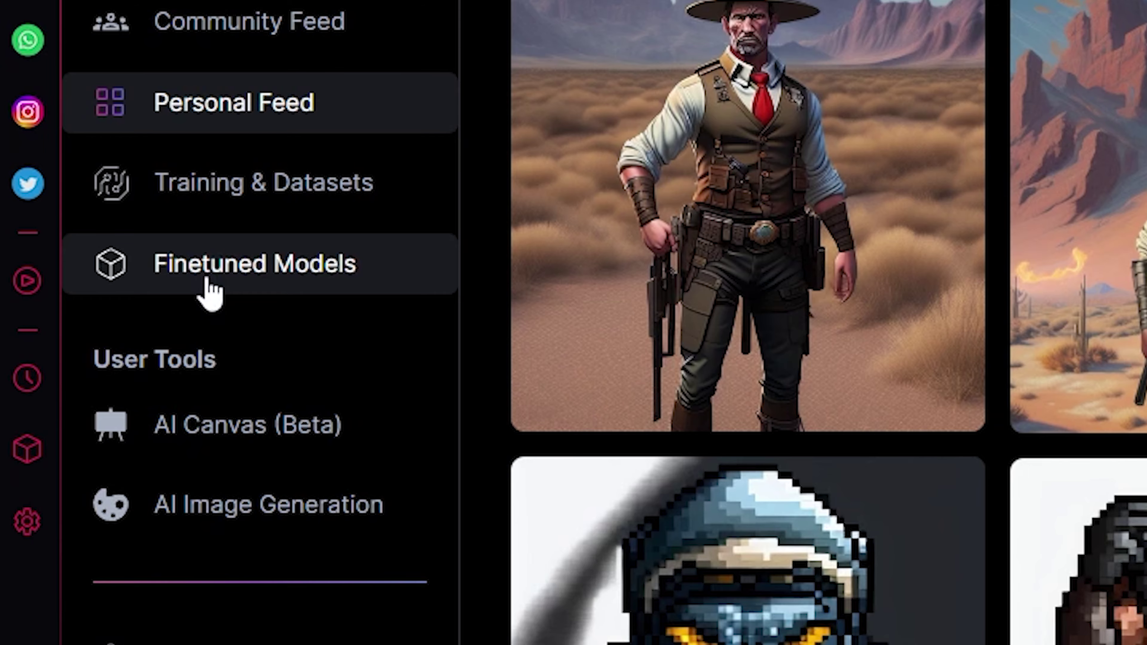
Browse the Finetuned Models catalogue
{"action": "left_click", "coordinate": [217, 286]}
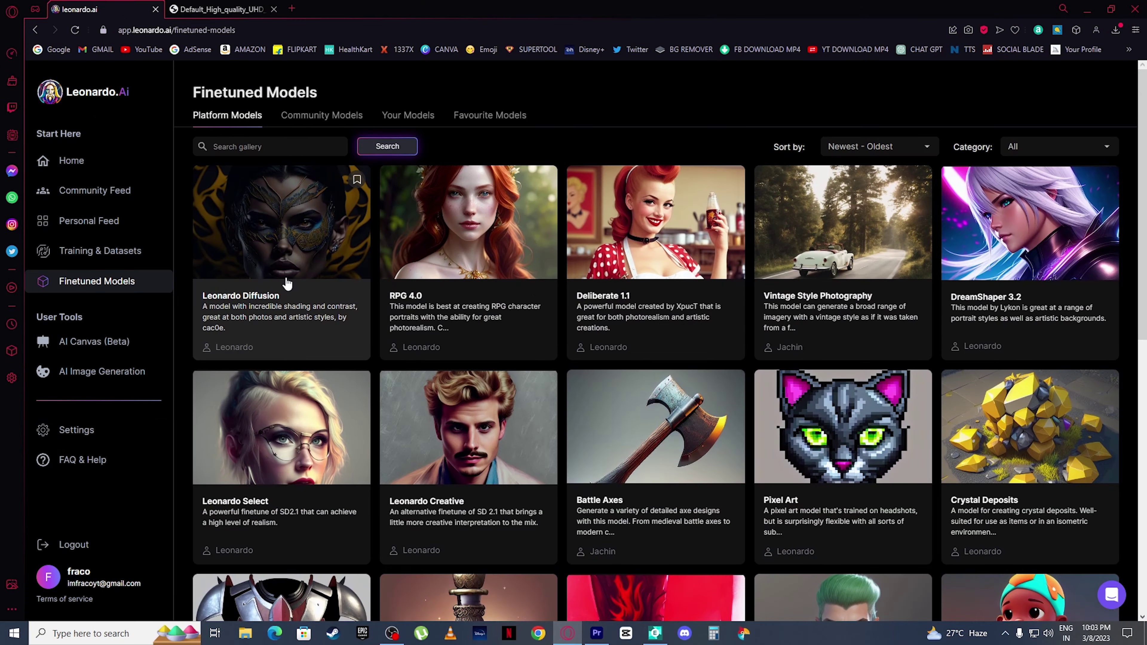
{"action": "scroll", "coordinate": [287, 284], "scroll_direction": "down", "scroll_amount": 10}
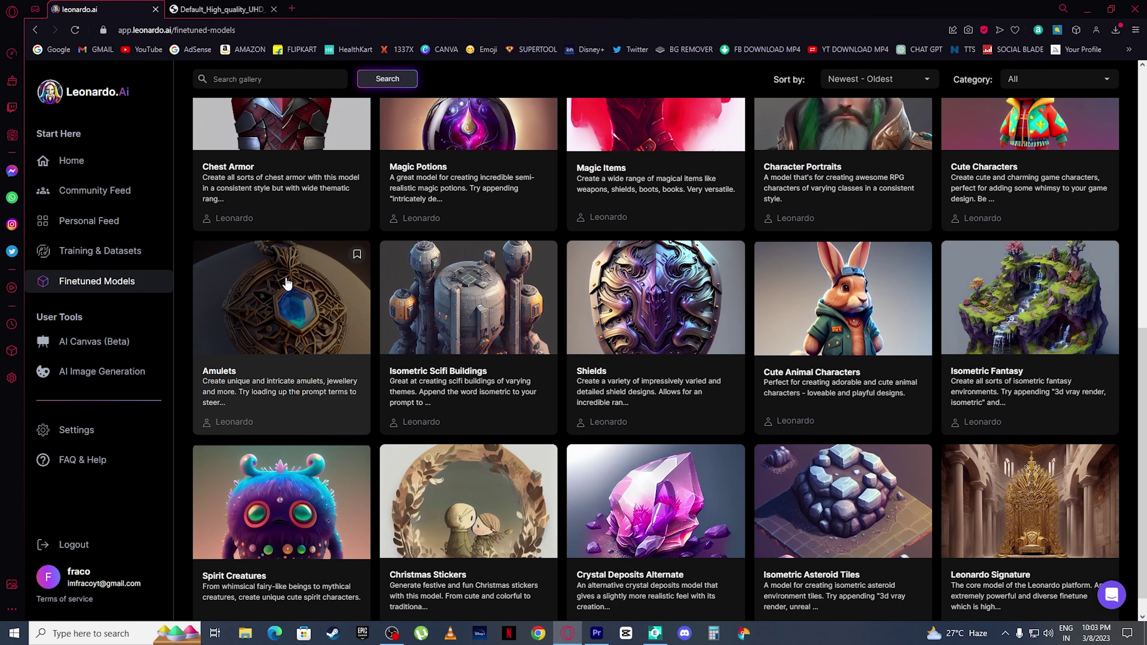
{"action": "scroll", "coordinate": [287, 283], "scroll_direction": "up", "scroll_amount": 10}
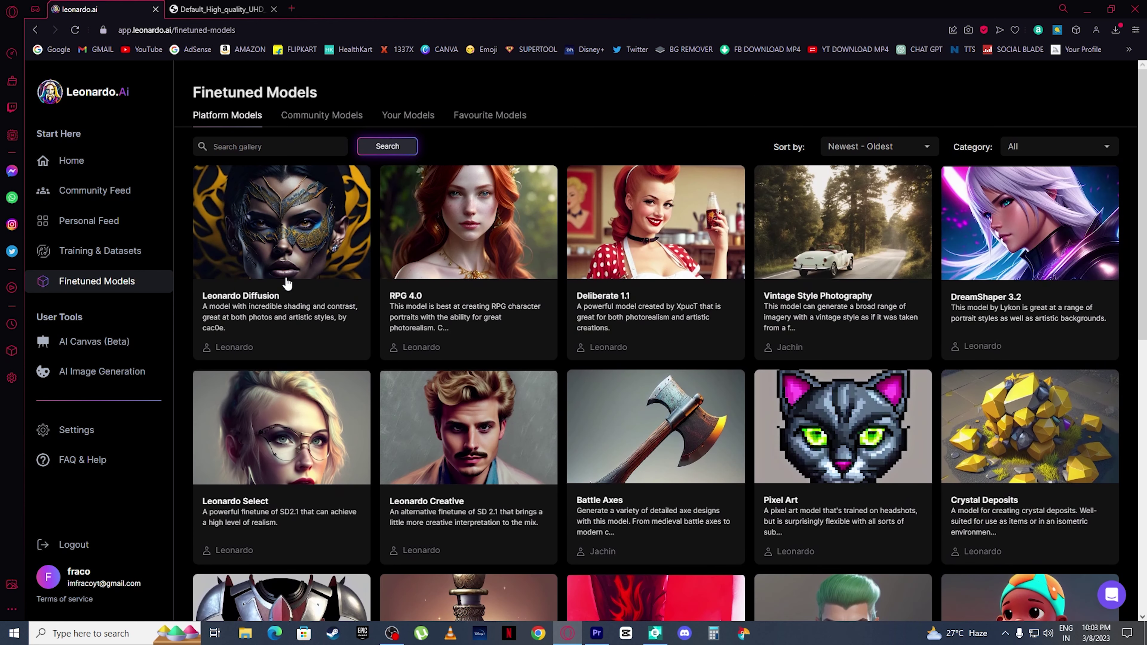
{"action": "scroll", "coordinate": [459, 288], "scroll_direction": "down", "scroll_amount": 1}
{"action": "scroll", "coordinate": [459, 288], "scroll_direction": "up", "scroll_amount": 1}
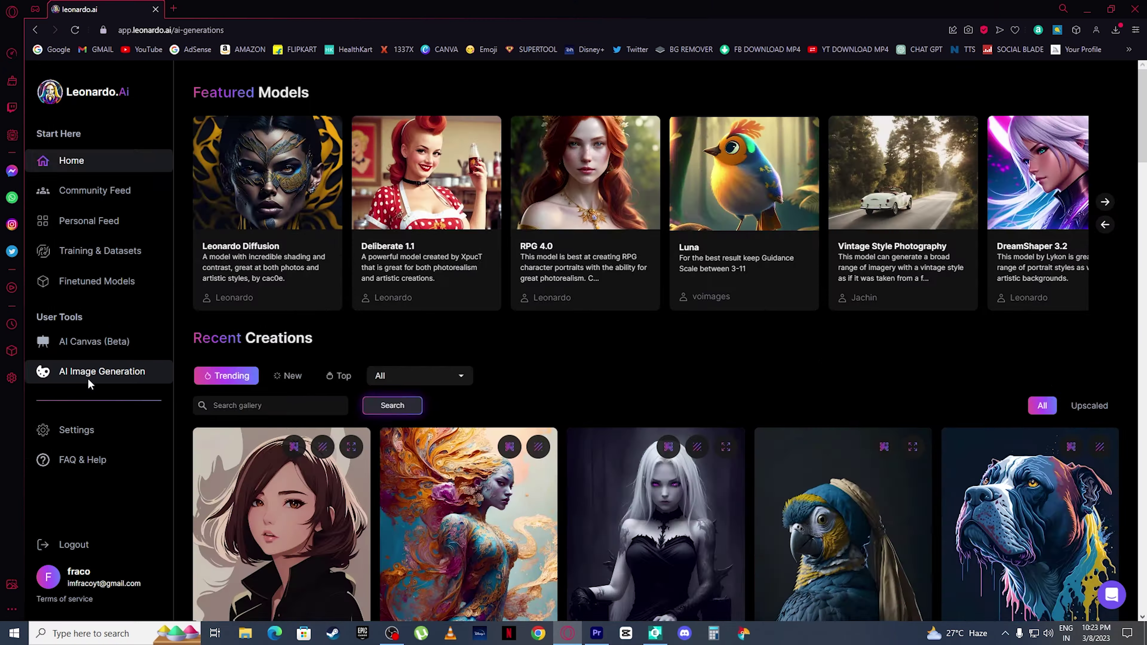
In the AI image generation tool, set Number of Images to 2
{"action": "left_click", "coordinate": [156, 398]}
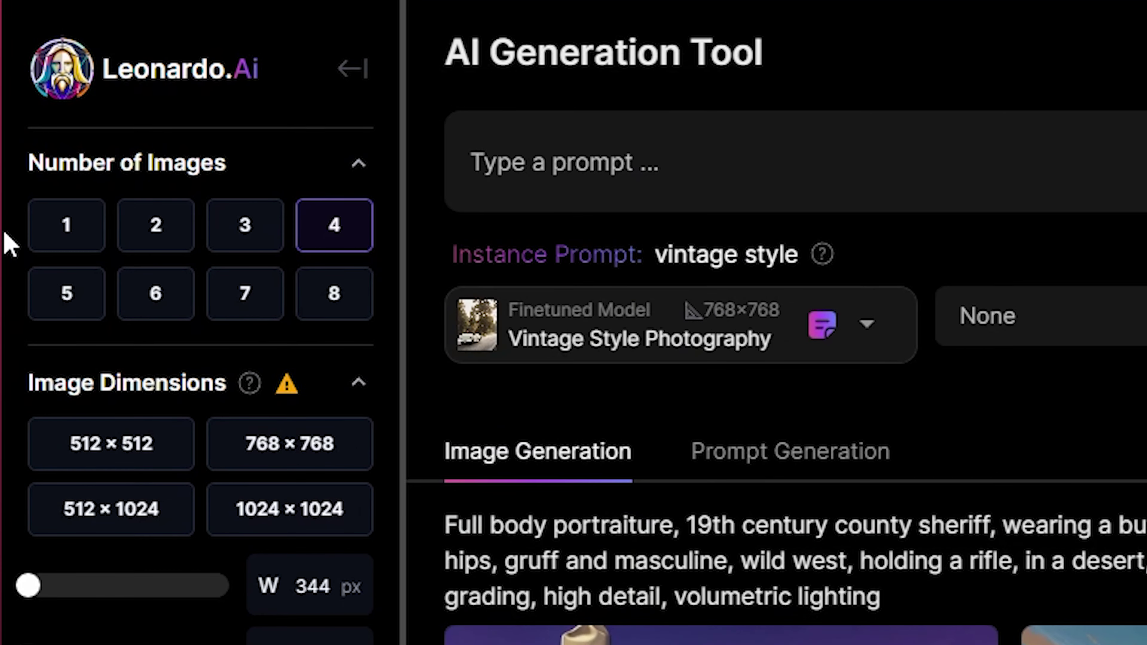
{"action": "scroll", "coordinate": [80, 178], "scroll_direction": "down", "scroll_amount": 8}
{"action": "scroll", "coordinate": [175, 574], "scroll_direction": "down", "scroll_amount": 5}
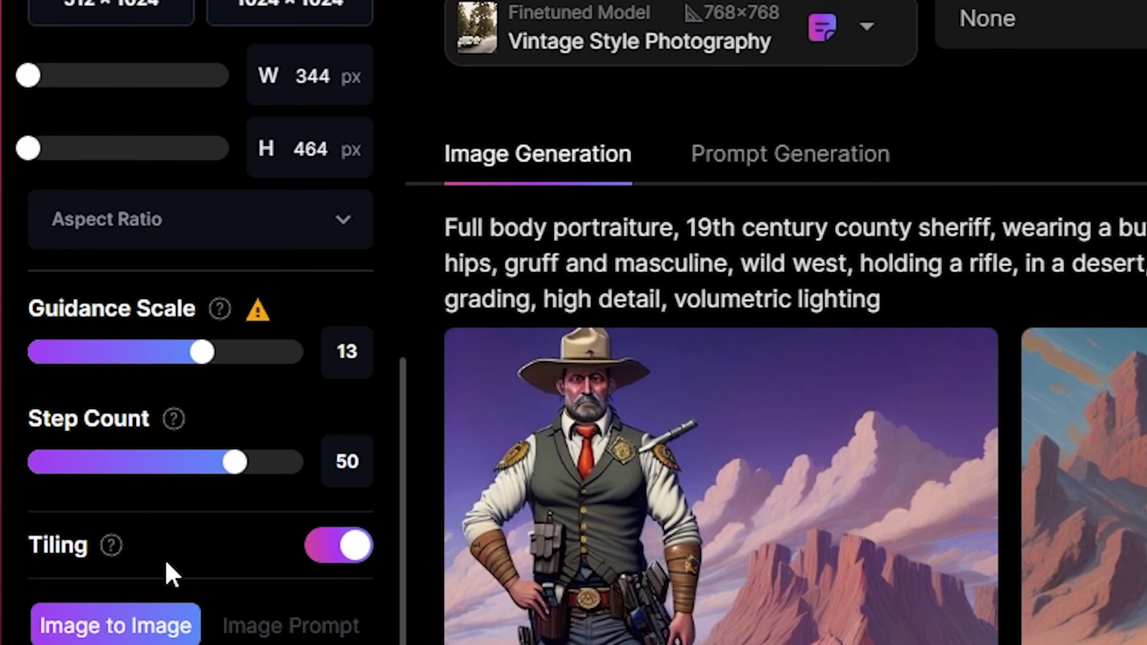
{"action": "scroll", "coordinate": [162, 558], "scroll_direction": "up", "scroll_amount": 10}
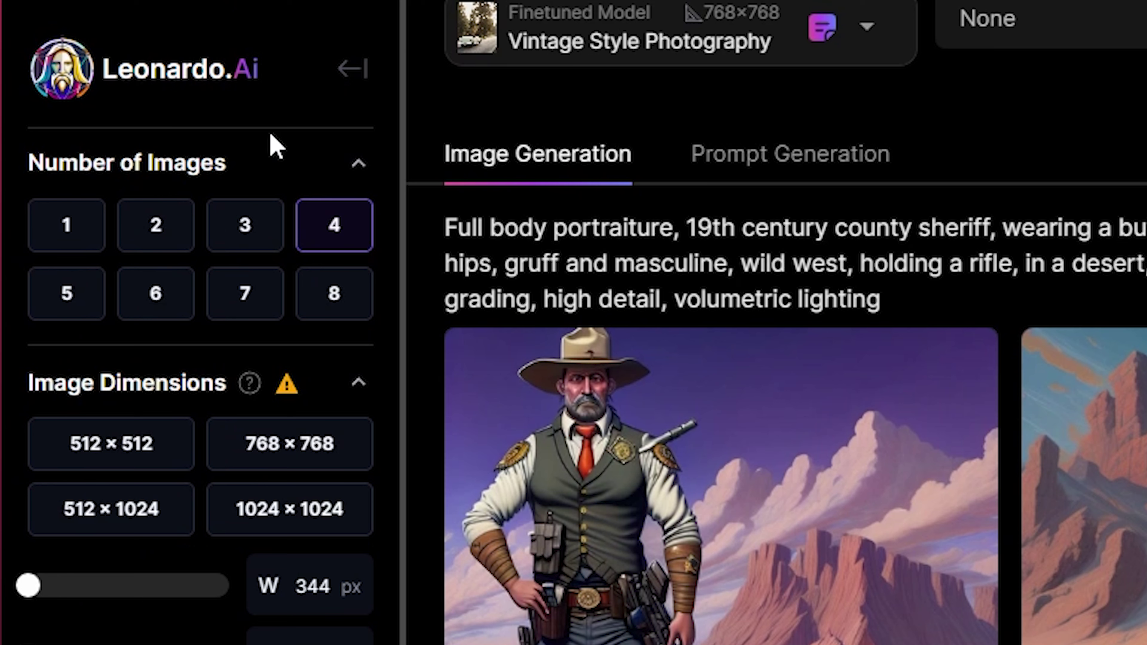
{"action": "left_click", "coordinate": [339, 302]}
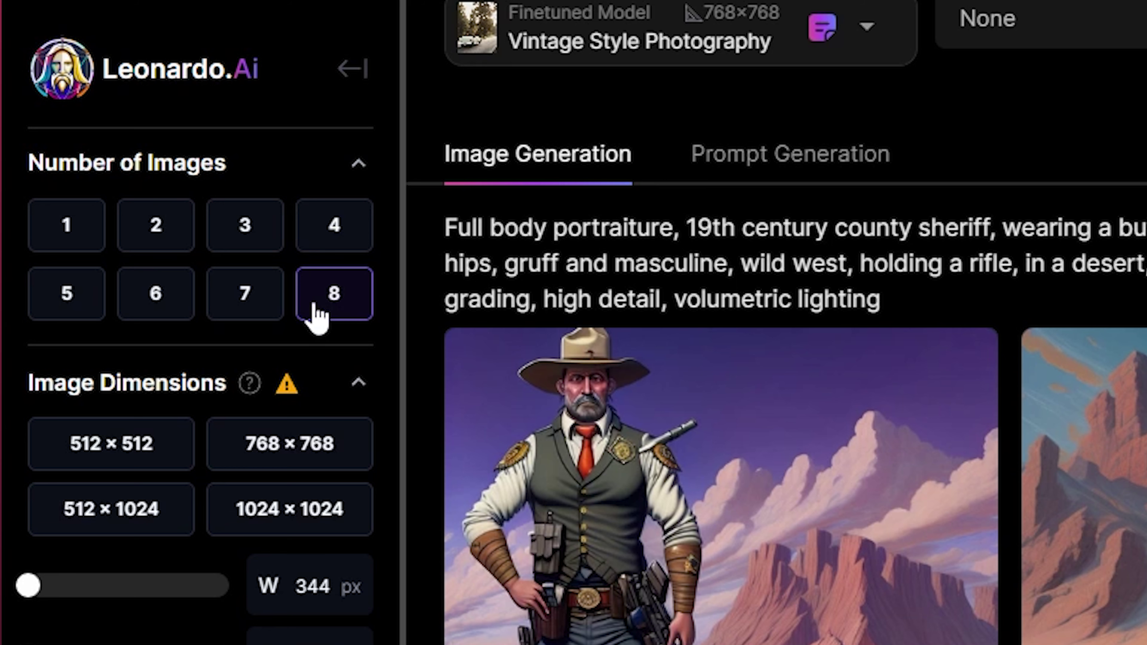
Set the image width and height to 512 × 512
{"action": "scroll", "coordinate": [89, 231], "scroll_direction": "down", "scroll_amount": 3}
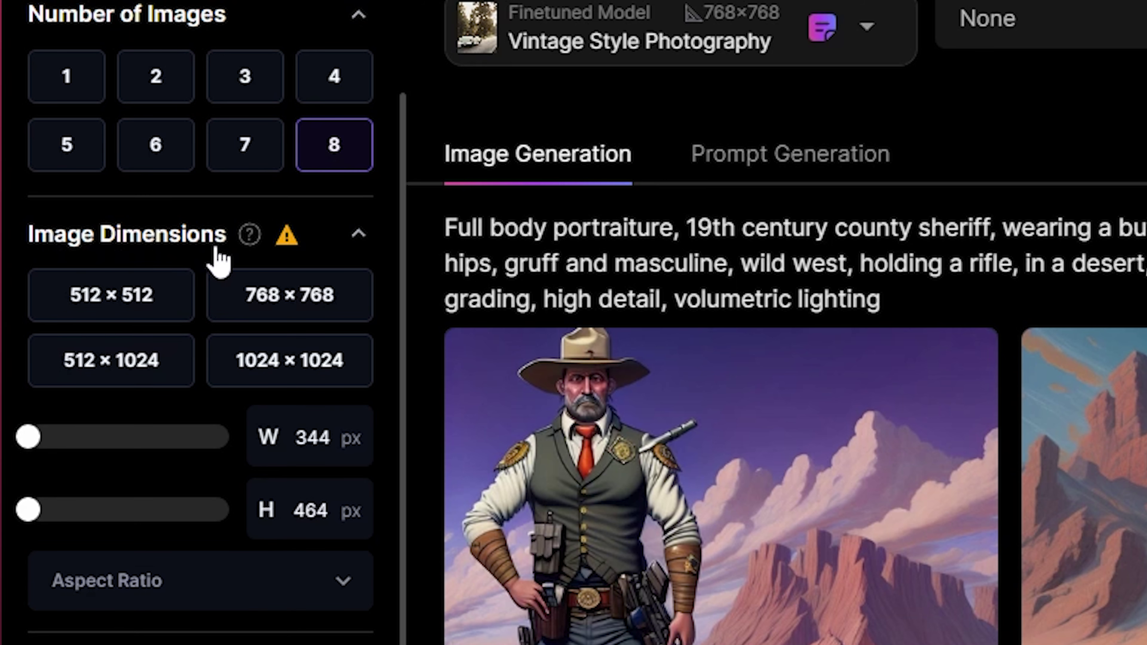
{"action": "left_click", "coordinate": [135, 368]}
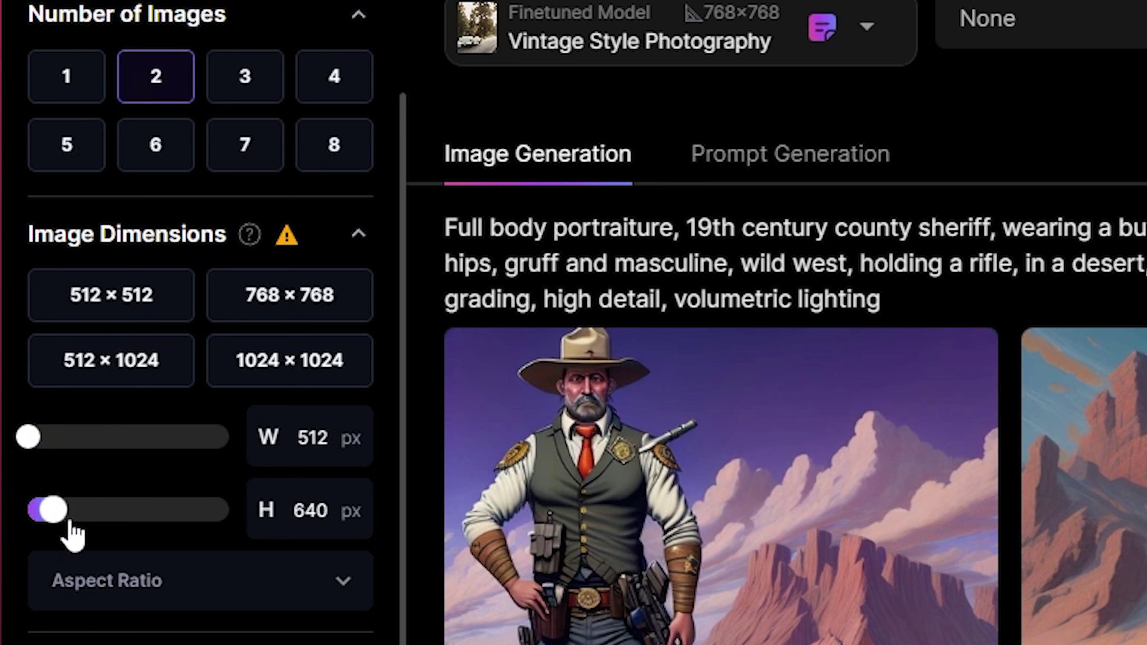
{"action": "left_click_drag", "start_coordinate": [64, 517], "coordinate": [31, 510]}
{"action": "left_click_drag", "start_coordinate": [30, 436], "coordinate": [5, 461]}
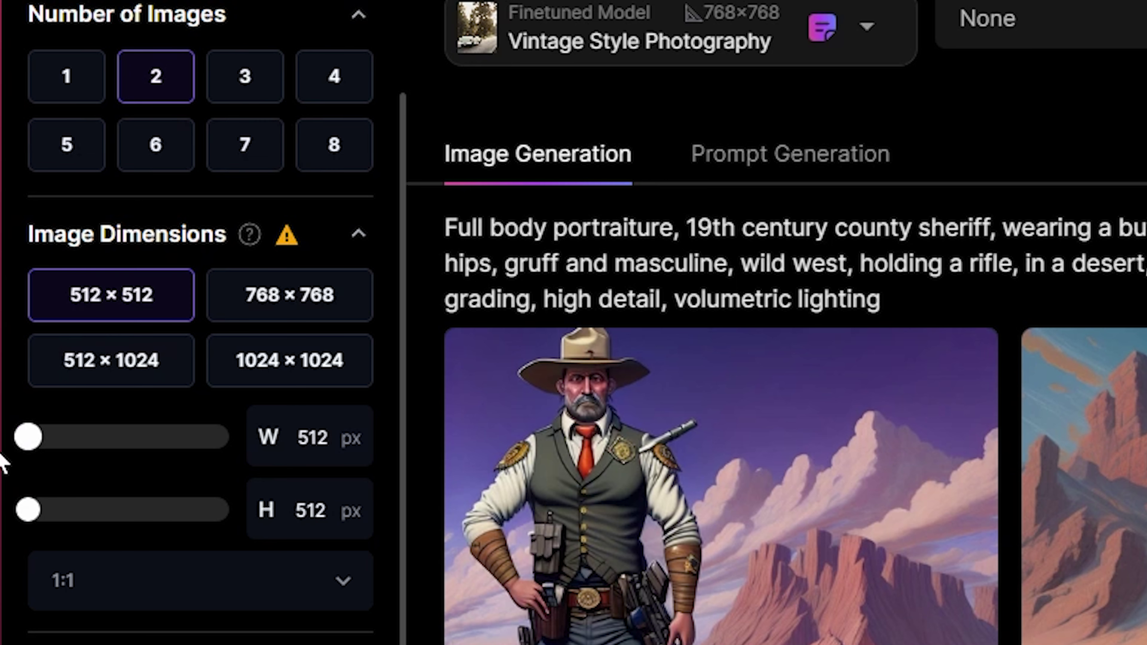
{"action": "scroll", "coordinate": [135, 438], "scroll_direction": "down", "scroll_amount": 1}
{"action": "scroll", "coordinate": [149, 433], "scroll_direction": "down", "scroll_amount": 3}
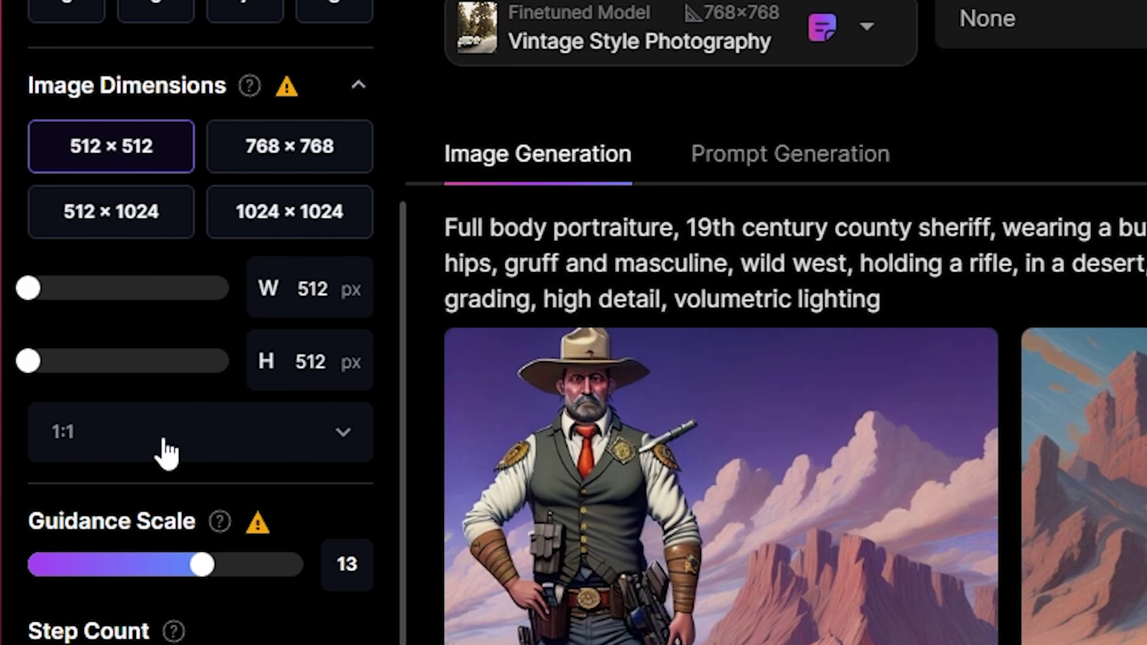
{"action": "left_click", "coordinate": [161, 453]}
Keep the 1:1 aspect ratio and set Guidance Scale to 6
{"action": "left_click", "coordinate": [135, 441]}
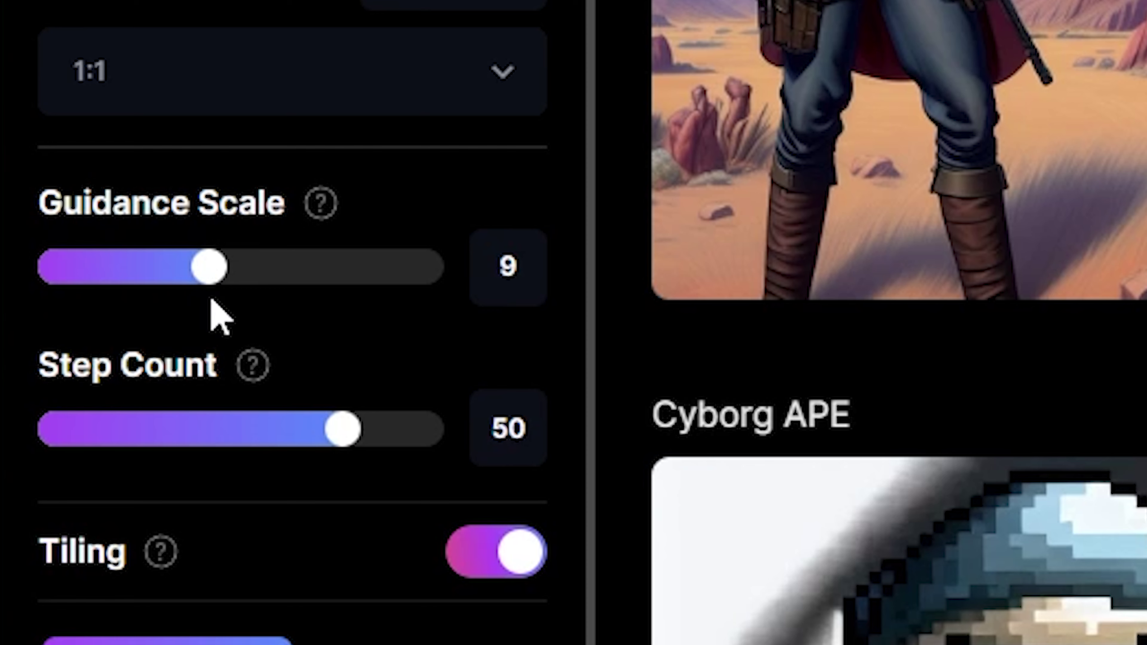
{"action": "left_click_drag", "start_coordinate": [212, 266], "coordinate": [345, 264]}
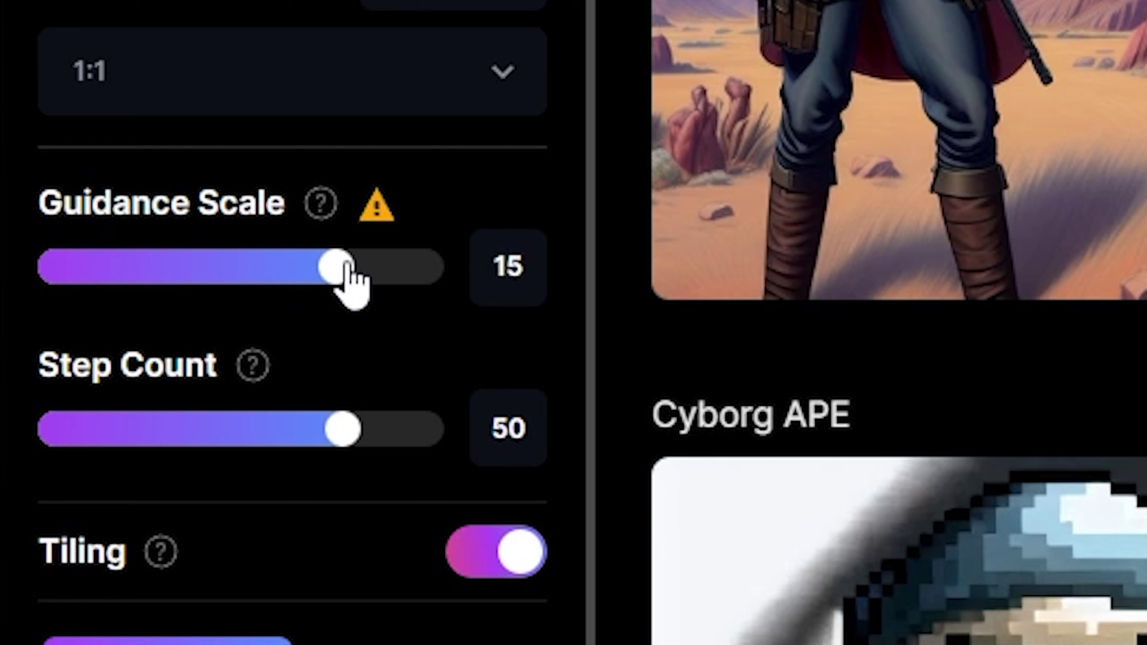
{"action": "left_click_drag", "start_coordinate": [344, 265], "coordinate": [149, 291]}
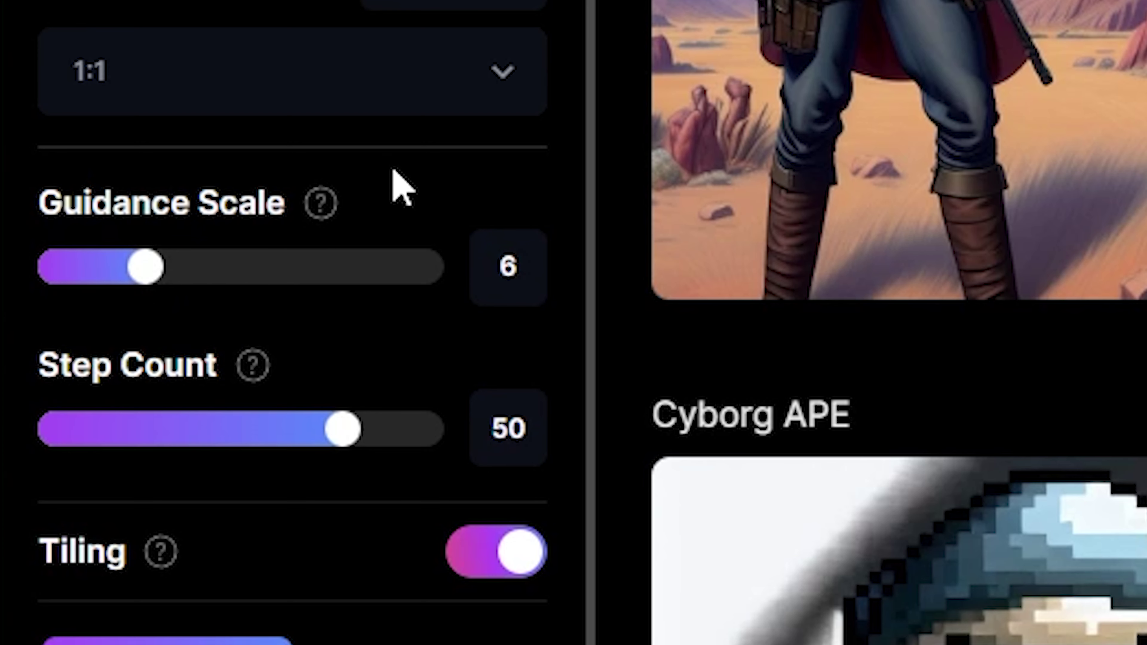
Adjust the Step Count slider through 40 and 50, leaving it at 20
{"action": "left_click", "coordinate": [241, 429]}
{"action": "left_click_drag", "start_coordinate": [31, 369], "coordinate": [146, 366]}
{"action": "left_click", "coordinate": [361, 362]}
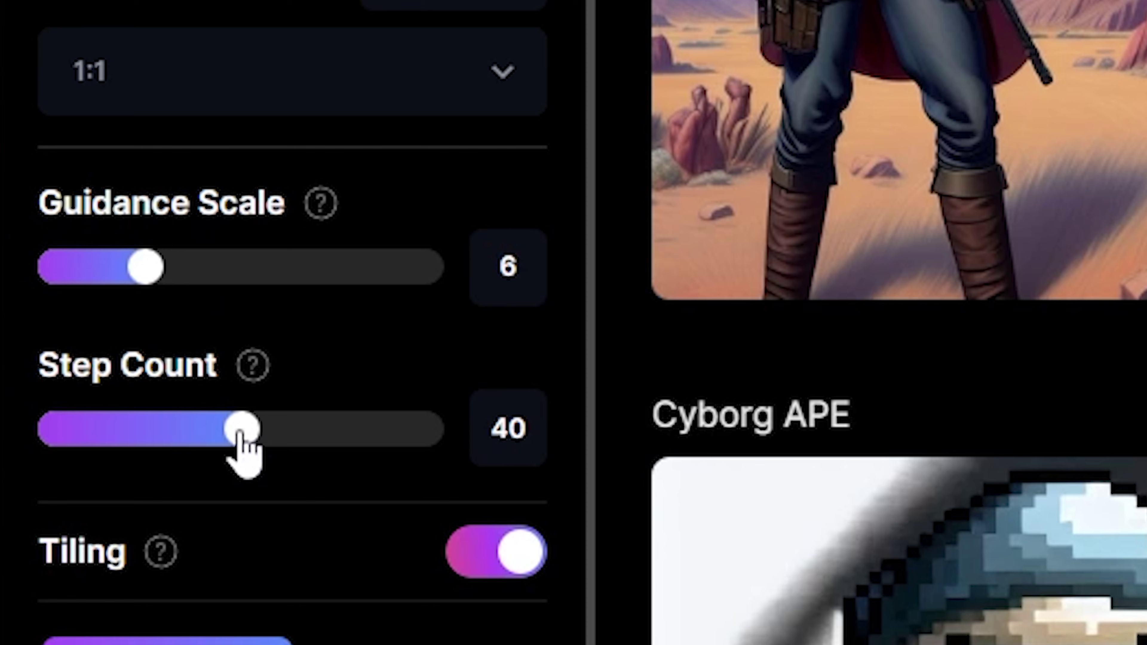
{"action": "left_click_drag", "start_coordinate": [242, 432], "coordinate": [351, 433]}
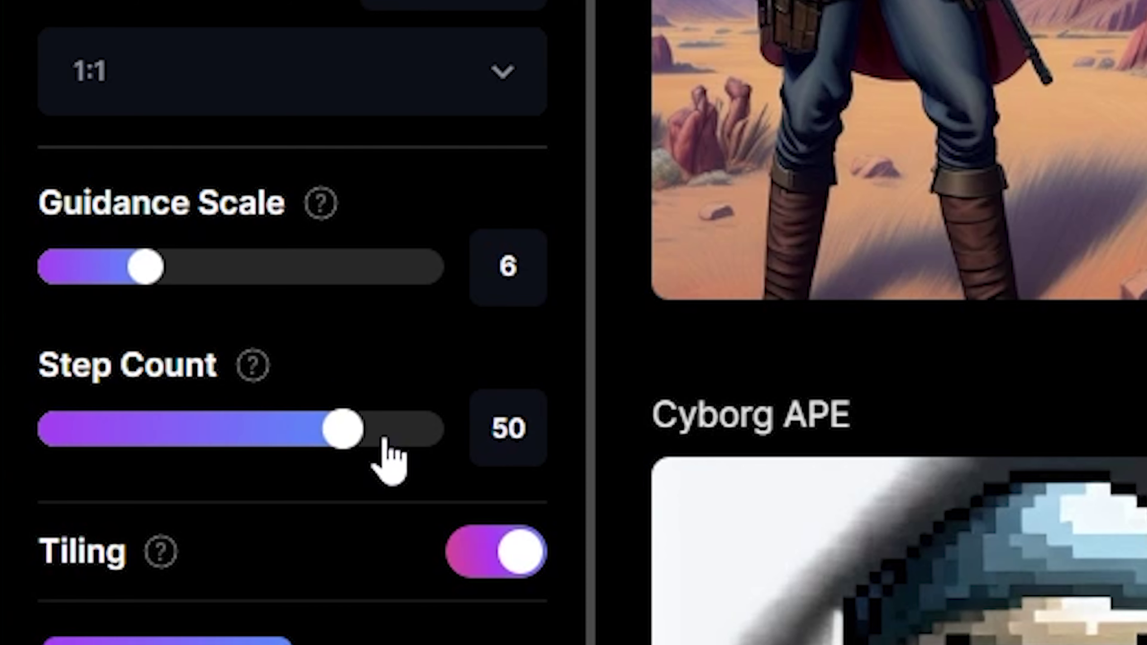
{"action": "left_click_drag", "start_coordinate": [383, 439], "coordinate": [76, 473]}
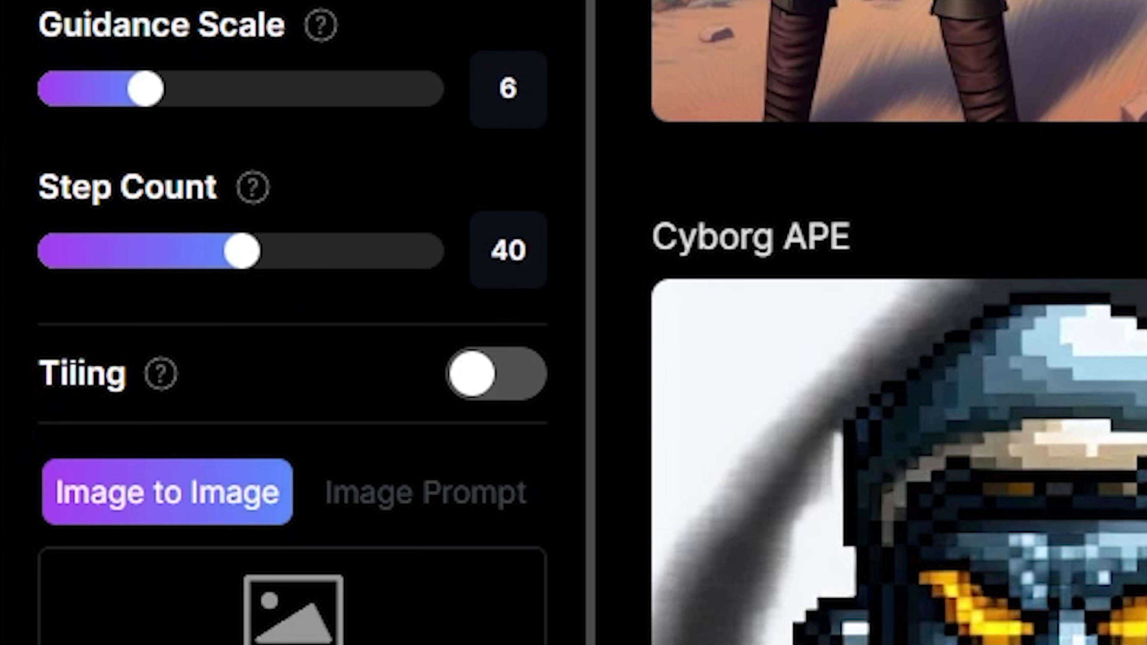
Switch the Tiling toggle on in the generator settings
{"action": "double_click", "coordinate": [45, 374]}
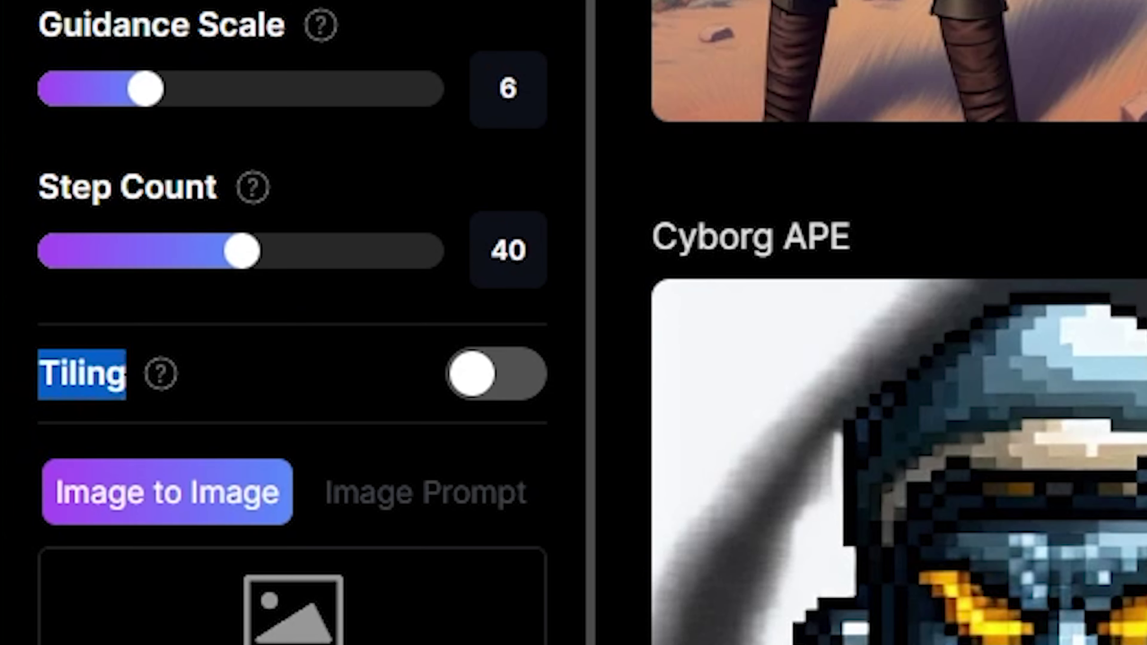
{"action": "left_click", "coordinate": [335, 397]}
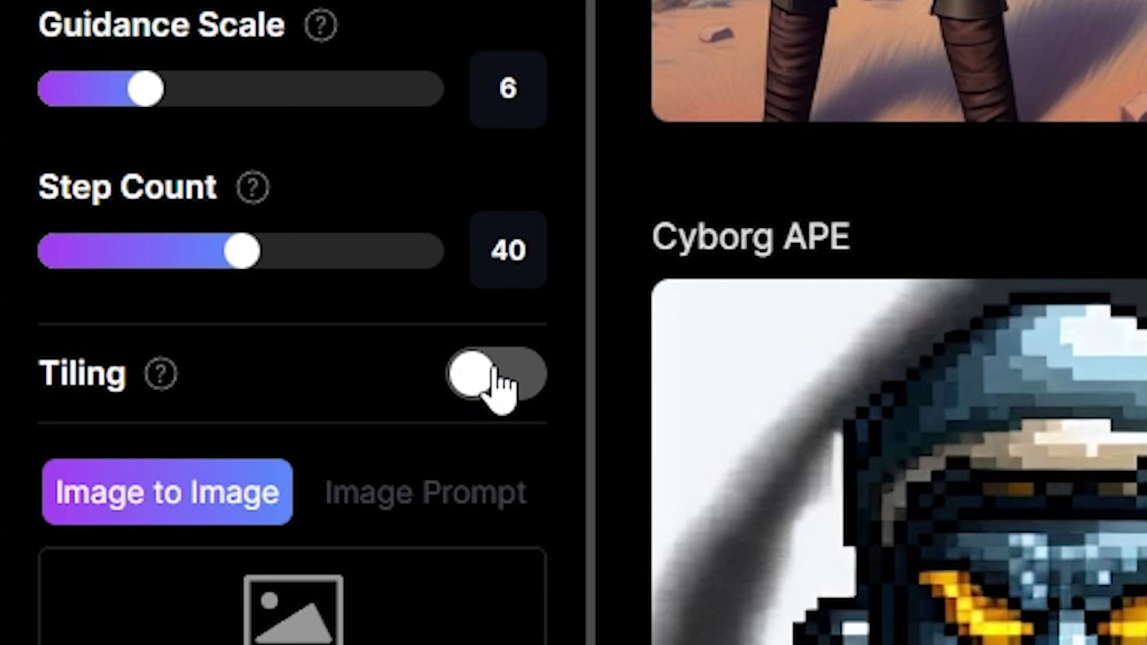
{"action": "left_click", "coordinate": [493, 382]}
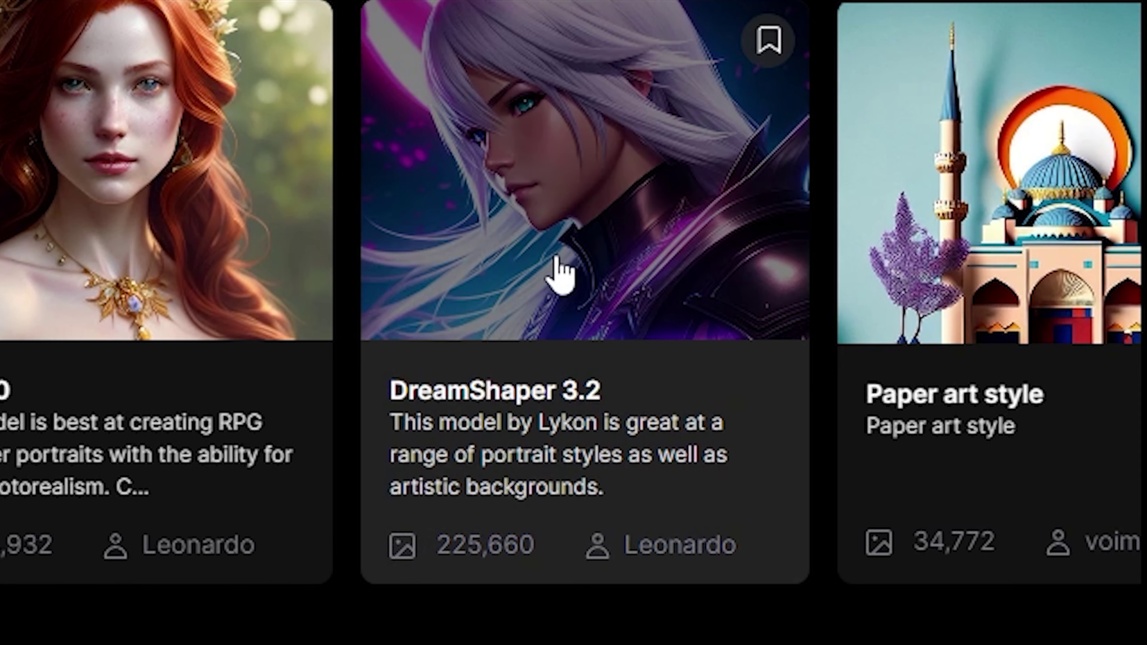
Open the DreamShaper 3.2 model card and choose Generate with this Model
{"action": "left_click", "coordinate": [557, 266]}
{"action": "scroll", "coordinate": [699, 324], "scroll_direction": "down", "scroll_amount": 3}
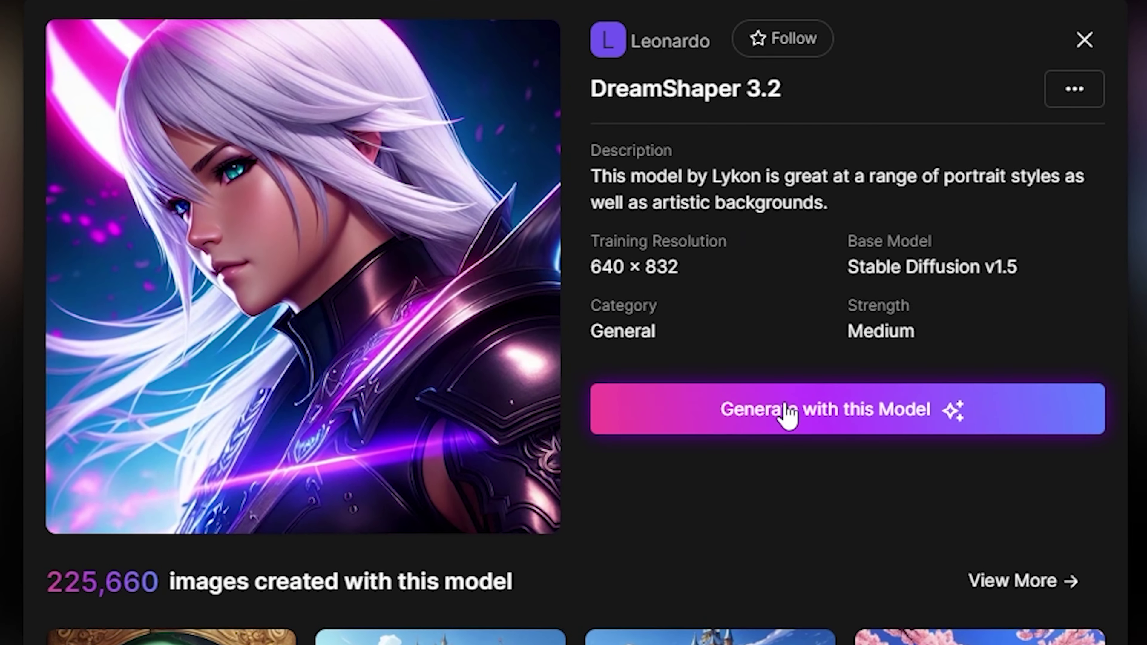
{"action": "left_click", "coordinate": [842, 420]}
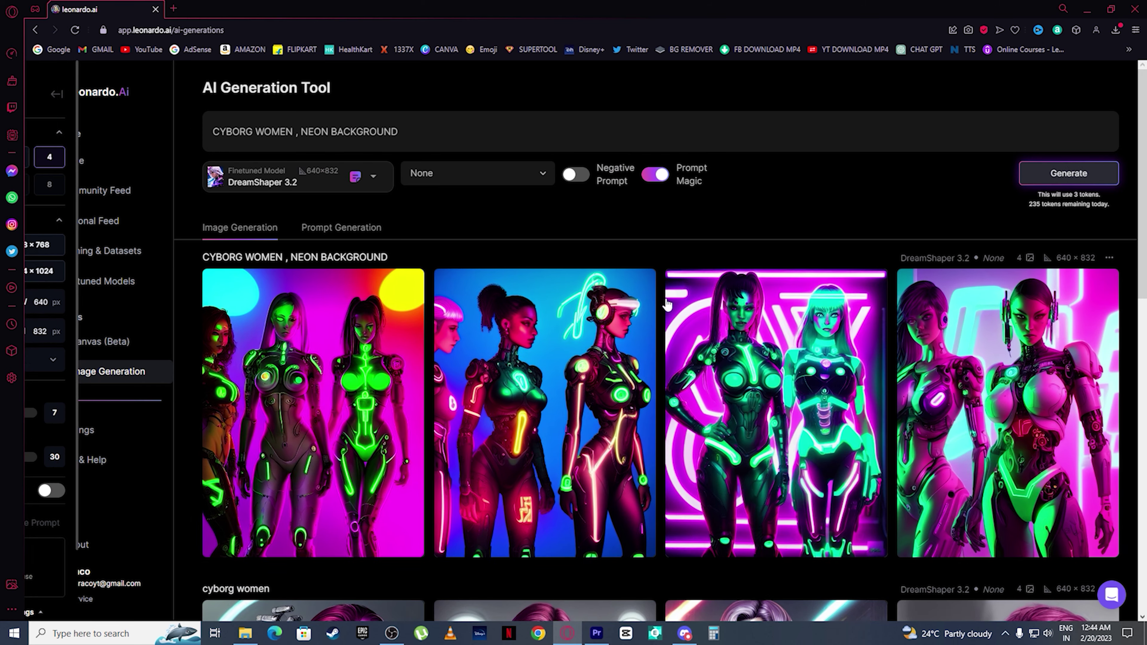
Enter the prompt 'Cyborg Women , Cyberpunk city at night' and view the third result full-size
{"action": "left_click", "coordinate": [350, 131]}
{"action": "type", "text": "Cyborg "}
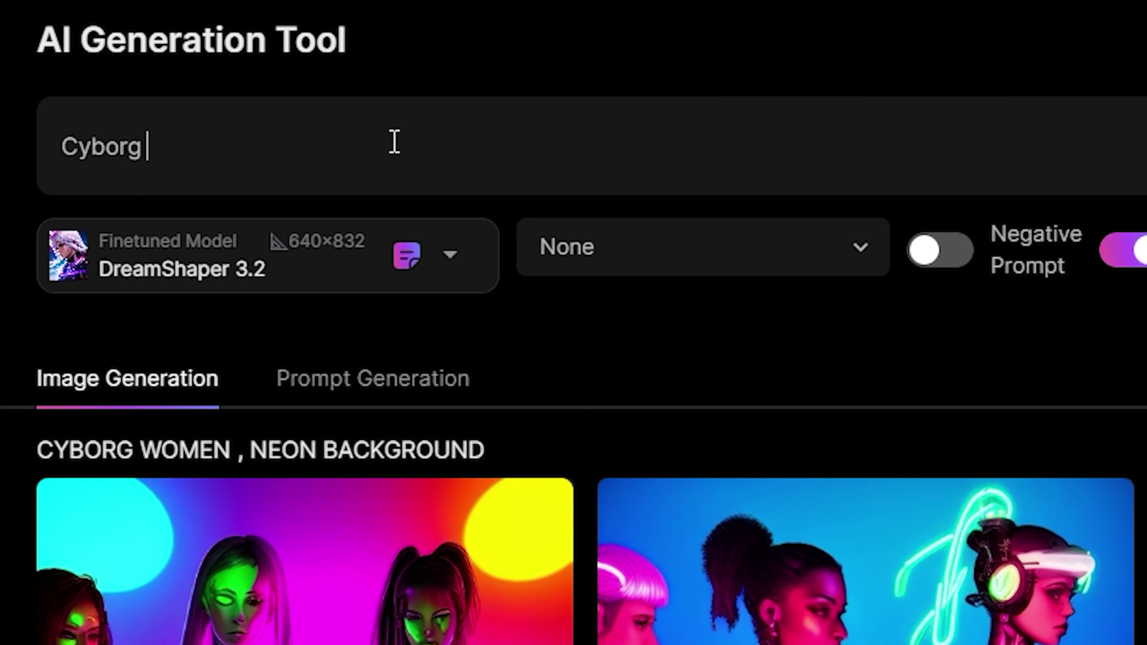
{"action": "type", "text": "Women , Cyberpunk ci"}
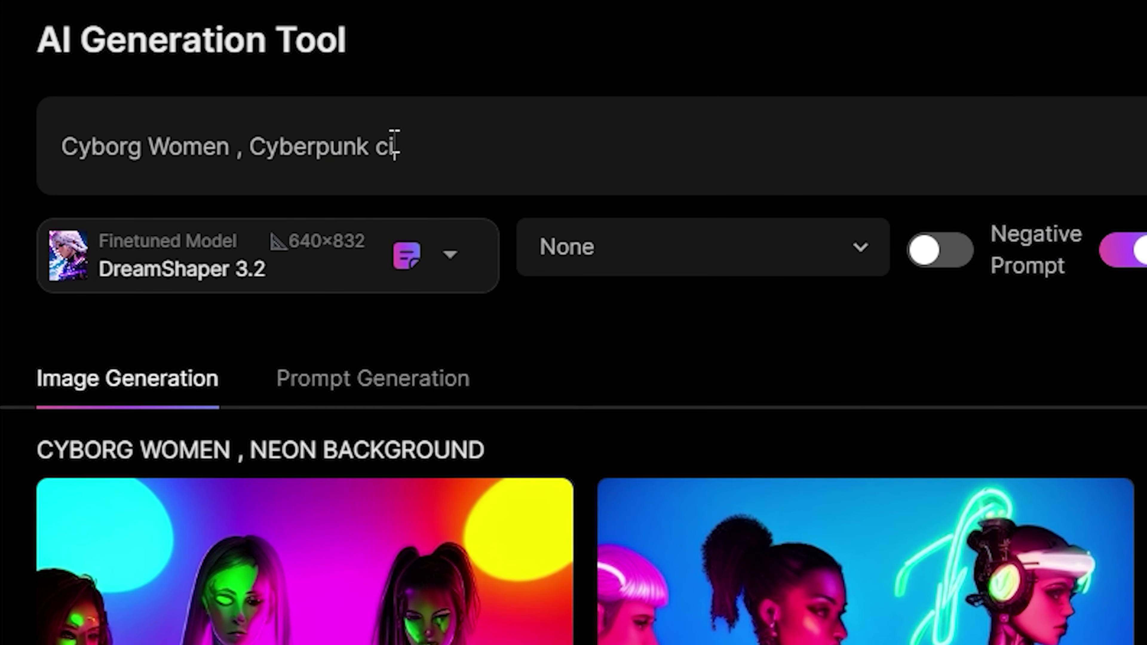
{"action": "type", "text": "ty at night"}
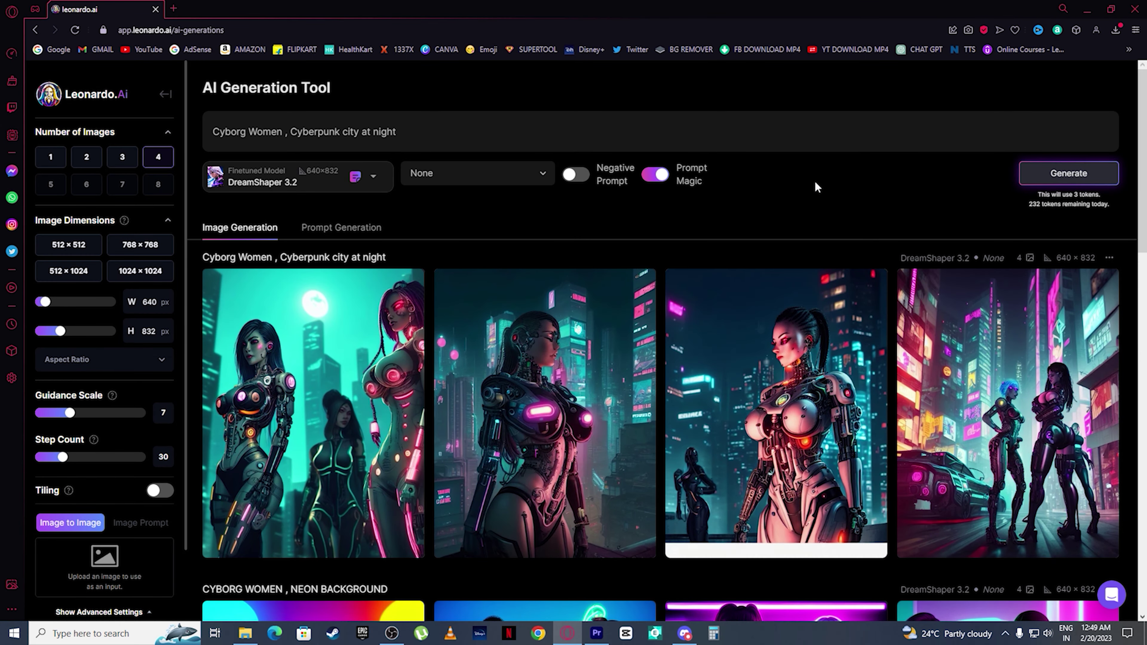
{"action": "left_click", "coordinate": [809, 356]}
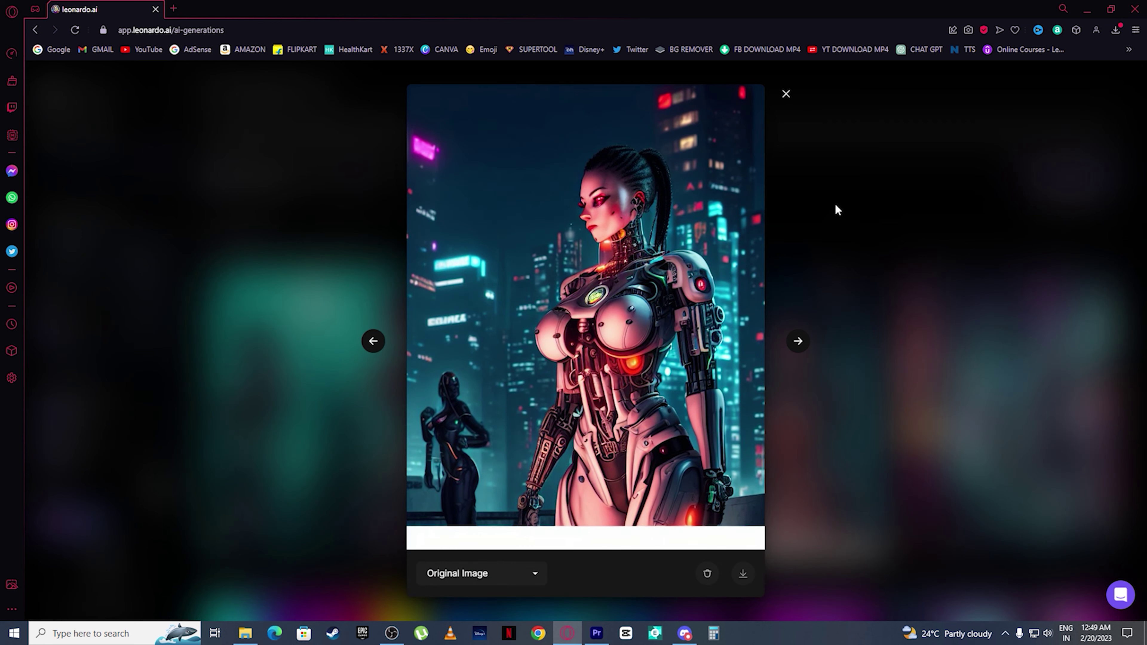